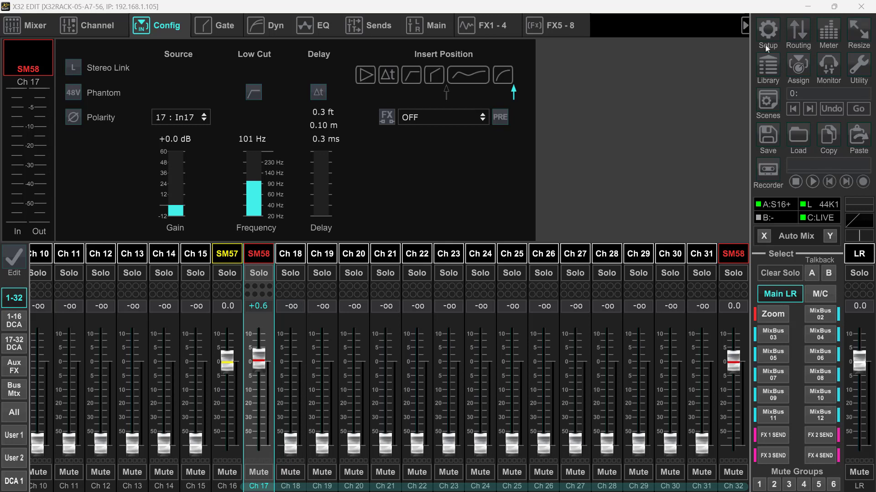
Step: In the input routing, feed channels 17-24 from AES50-A inputs 1-8 and channels 25-32 from AES50-A inputs 9-16
left_click(795, 34)
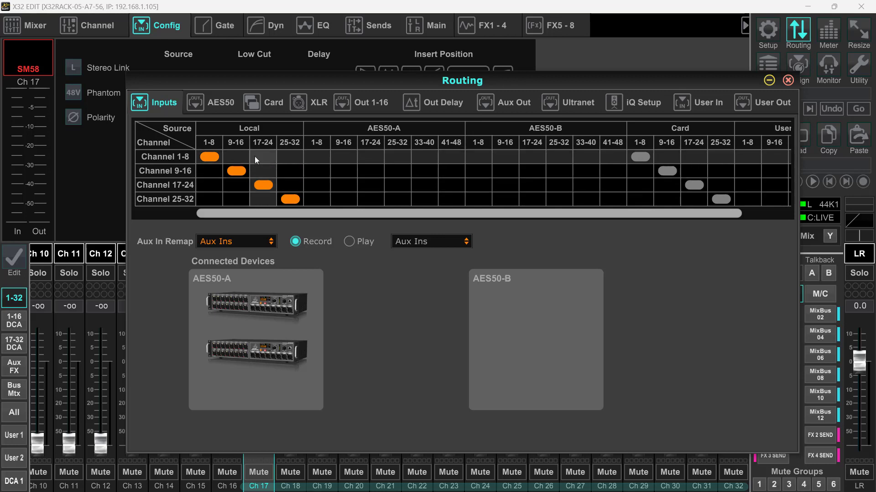
left_click(234, 131)
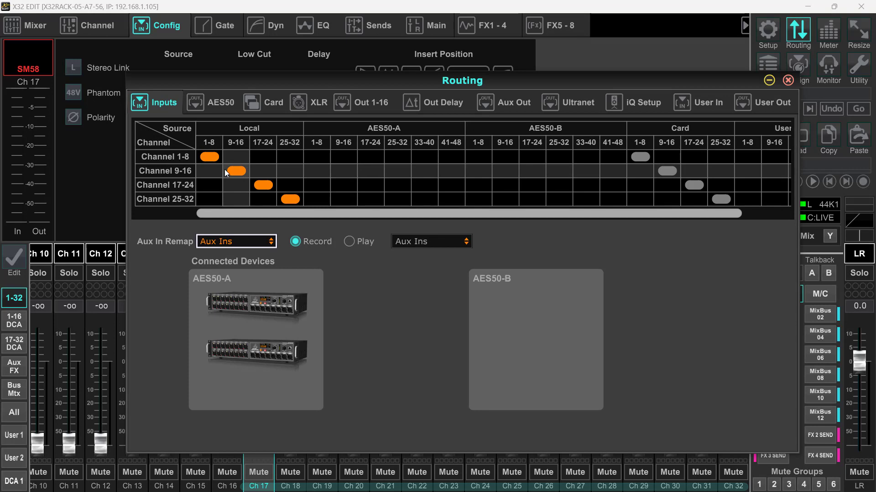
left_click(319, 186)
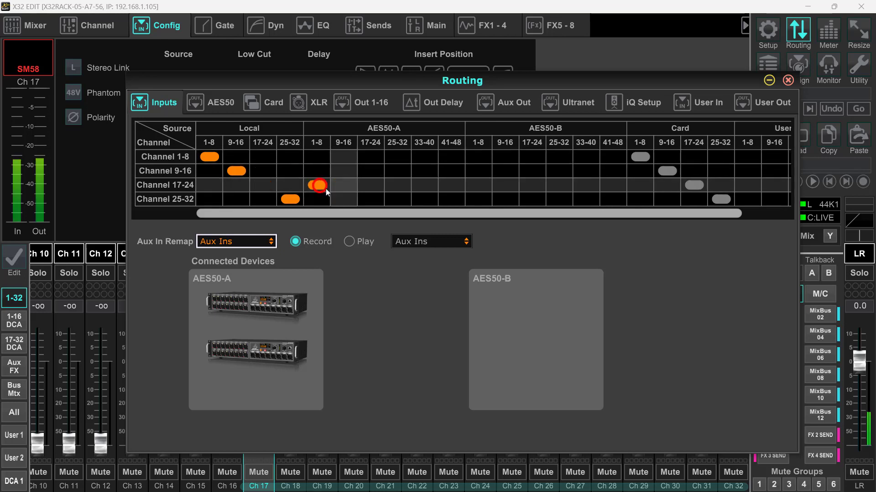
left_click(343, 199)
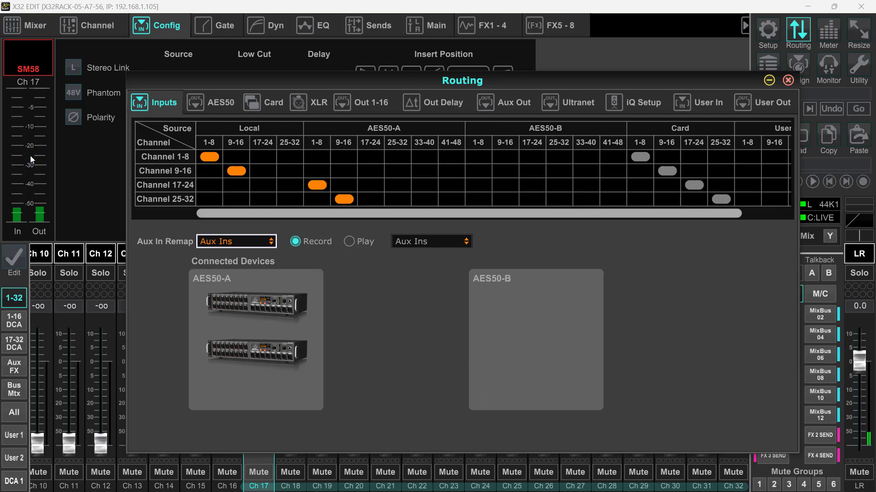
Step: Feed channels 17-24 from AES50-A inputs 17-24 and channels 25-32 from AES50-A inputs 25-32
left_click(383, 130)
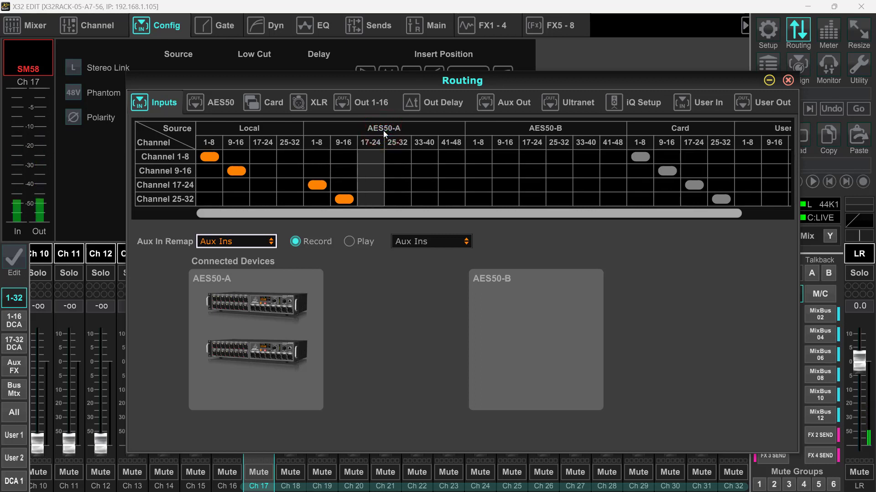
left_click(370, 185)
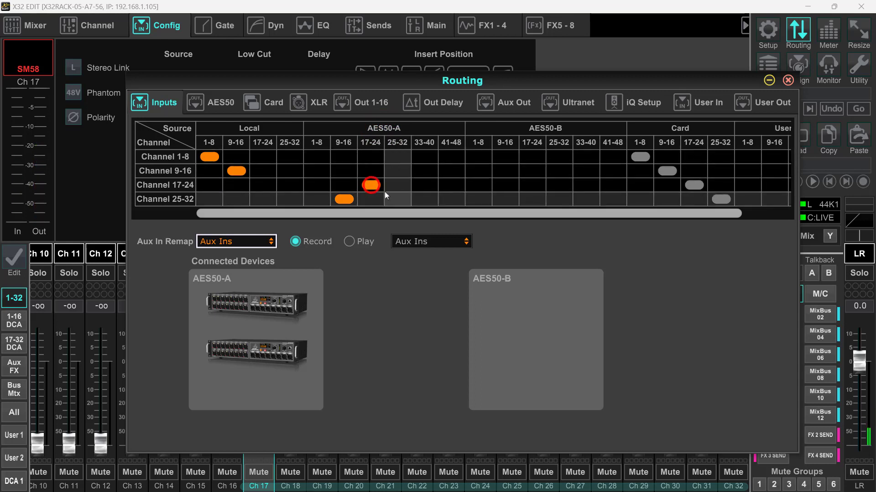
left_click(396, 199)
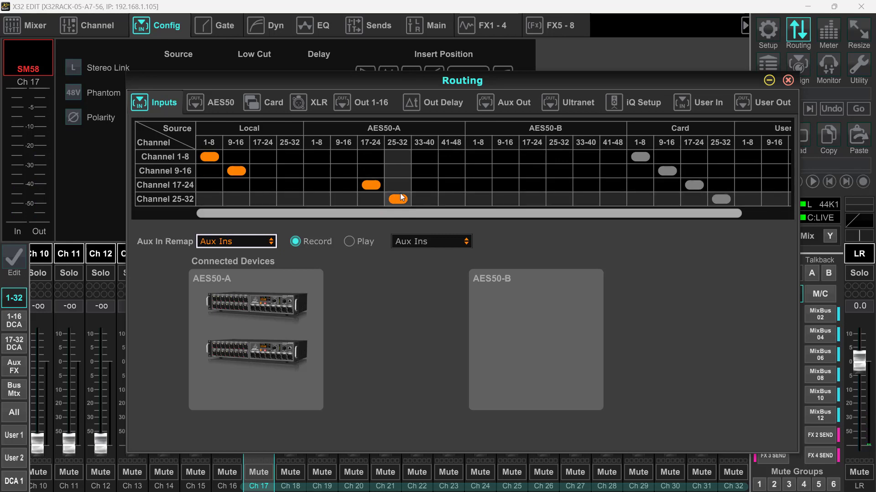
Step: Return channels 17-24 to AES50-A inputs 1-8 and channels 25-32 to AES50-A inputs 9-16, and close the routing window
left_click(322, 187)
left_click(347, 199)
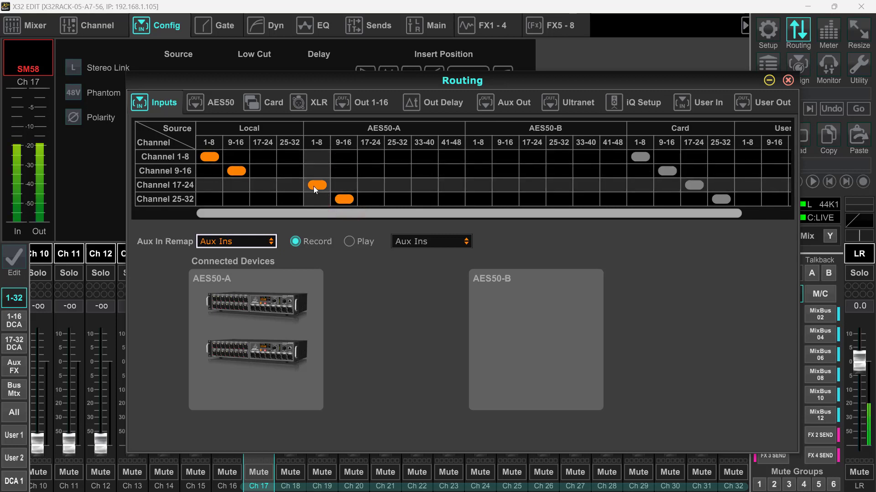
left_click(177, 199)
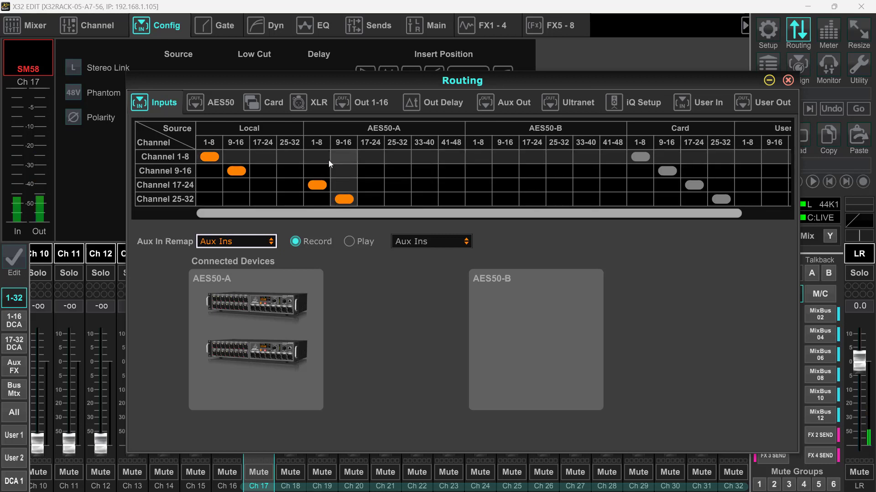
left_click(317, 185)
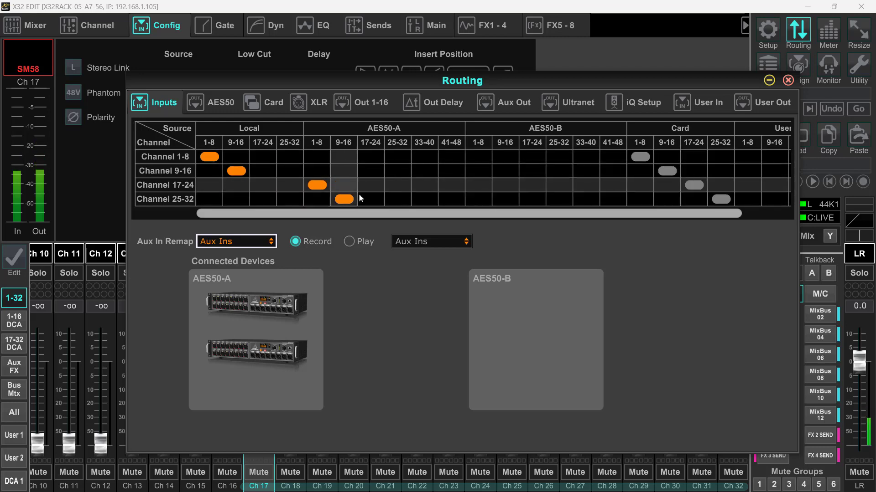
left_click(787, 80)
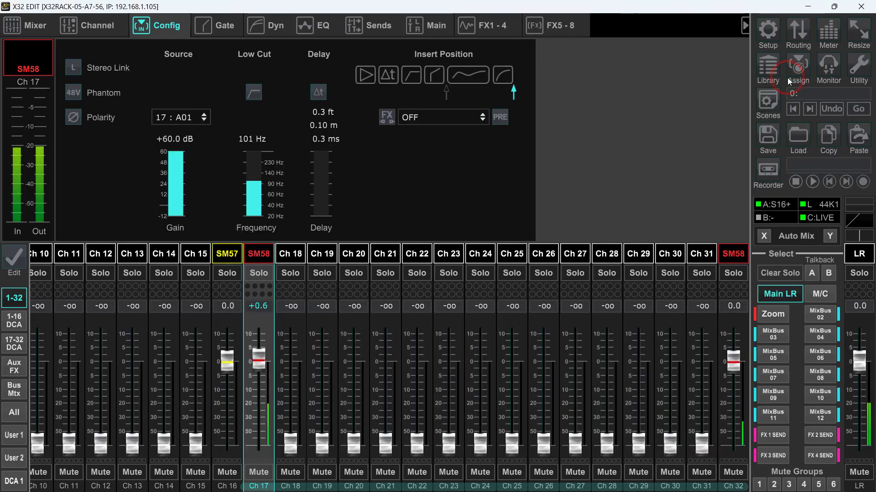
Step: Check the input sources assigned to channels 17 and 16 and view the source options for channel 16
left_click(254, 255)
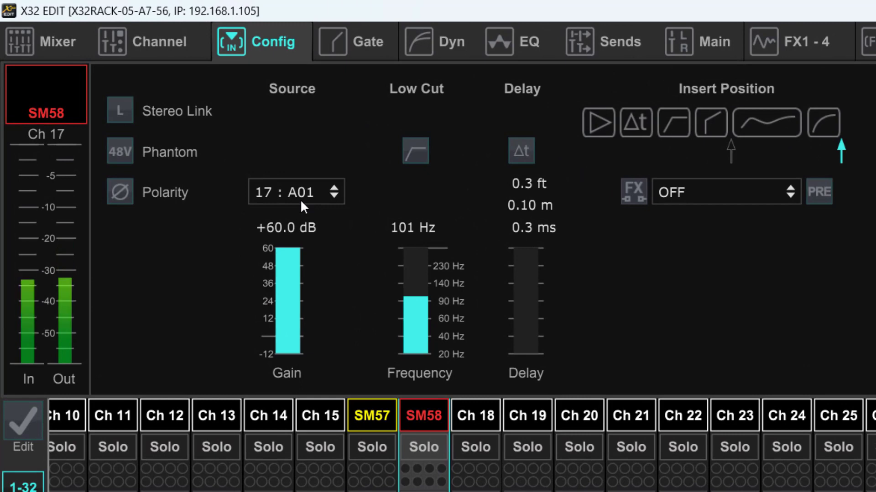
left_click(371, 414)
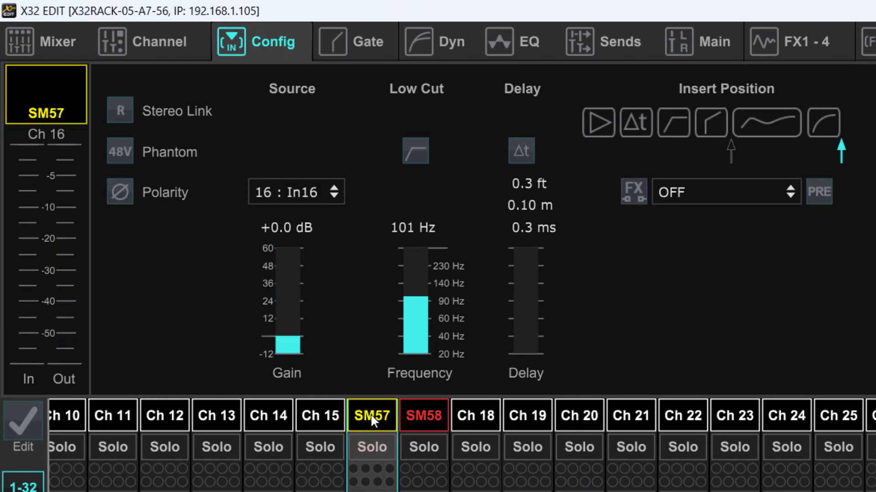
left_click(294, 193)
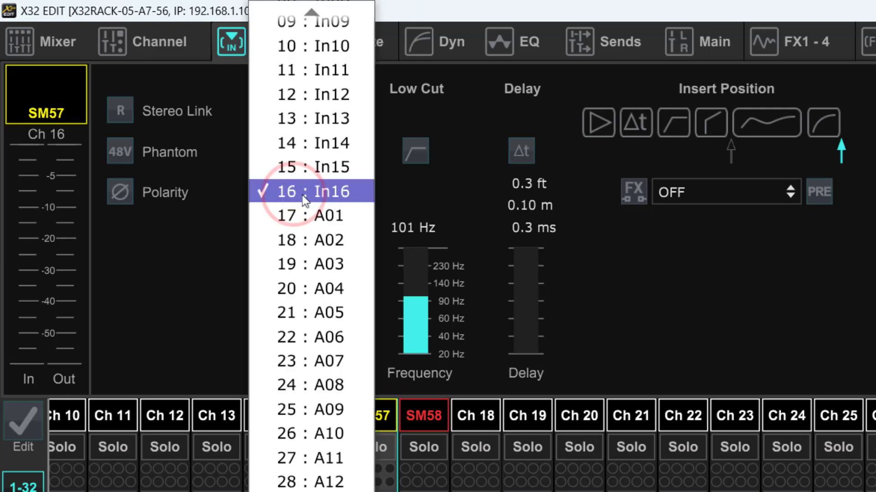
left_click(304, 194)
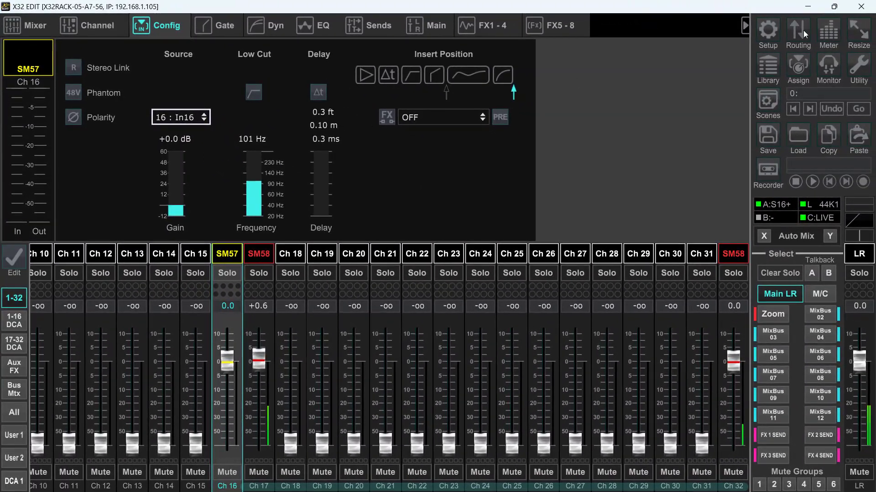
Step: Route channels 1-8, 9-16, 17-24 and 25-32 from the same-numbered AES50-A input blocks and close the routing window
left_click(853, 31)
left_click(317, 156)
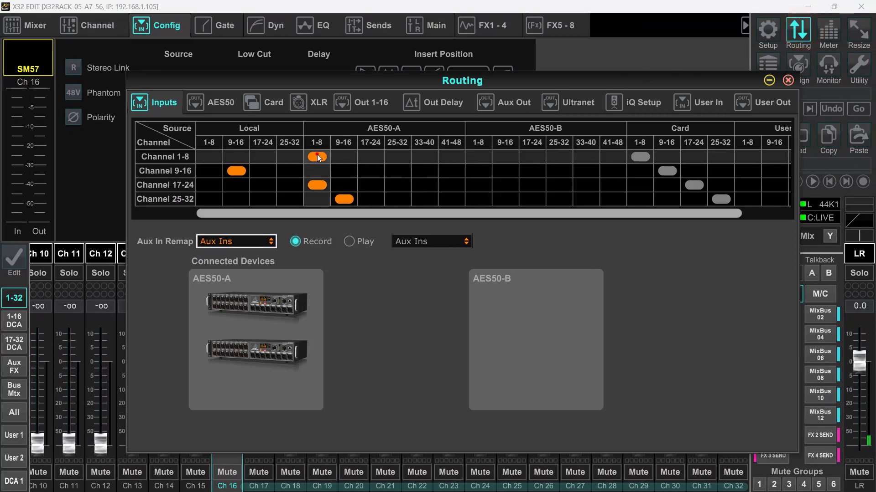
left_click(345, 171)
left_click(370, 185)
left_click(396, 200)
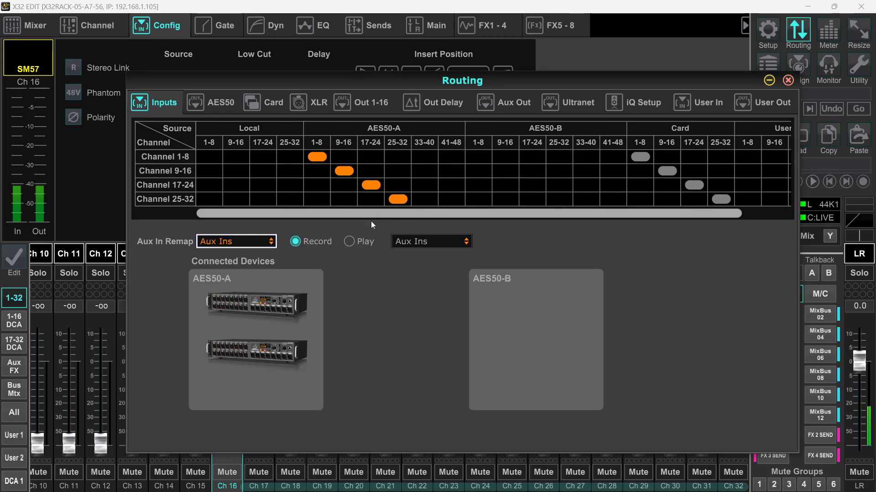
left_click(270, 304)
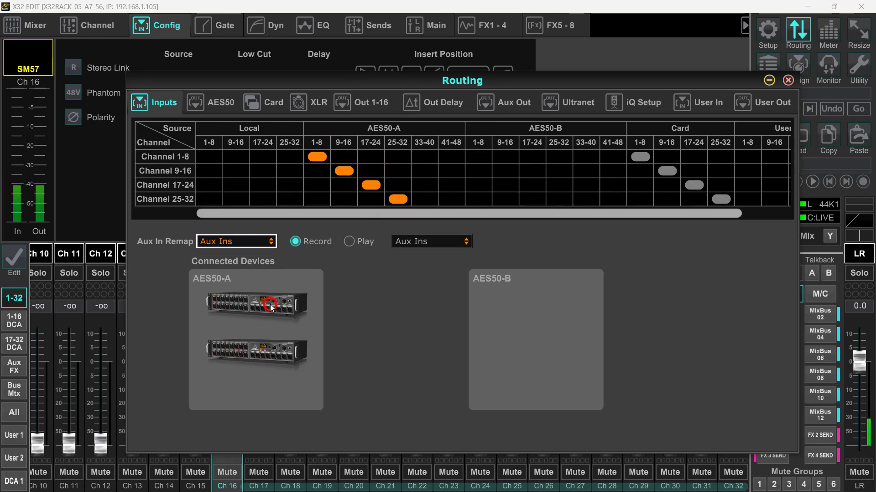
left_click(235, 350)
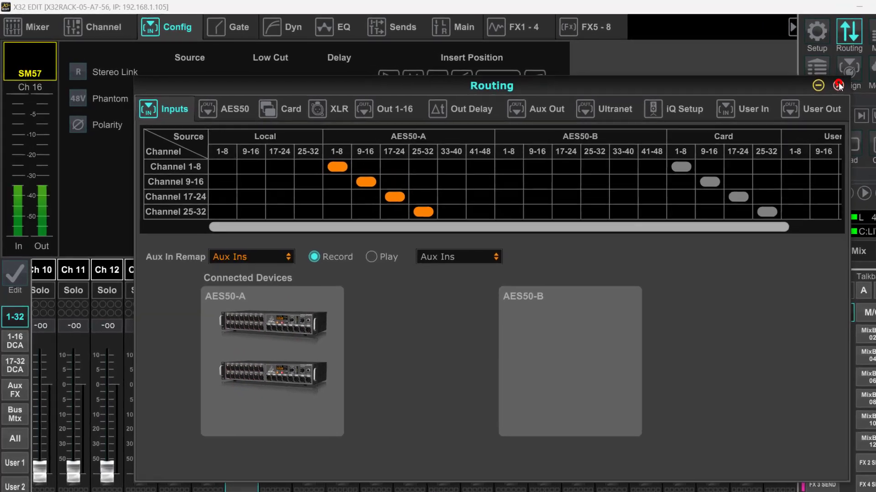
left_click(838, 86)
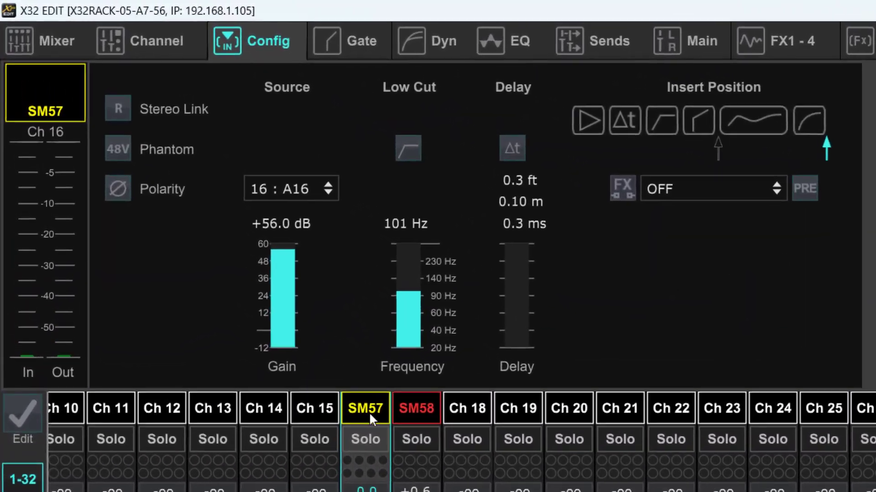
Step: Check the source and gain settings of the SM57 on channel 16 and the SM58 channels, including channels 32 and 1
left_click(369, 413)
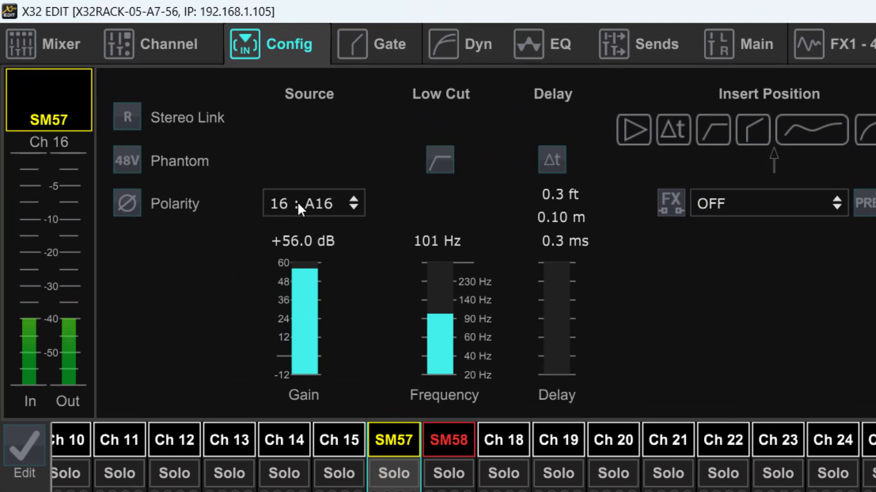
left_click(455, 437)
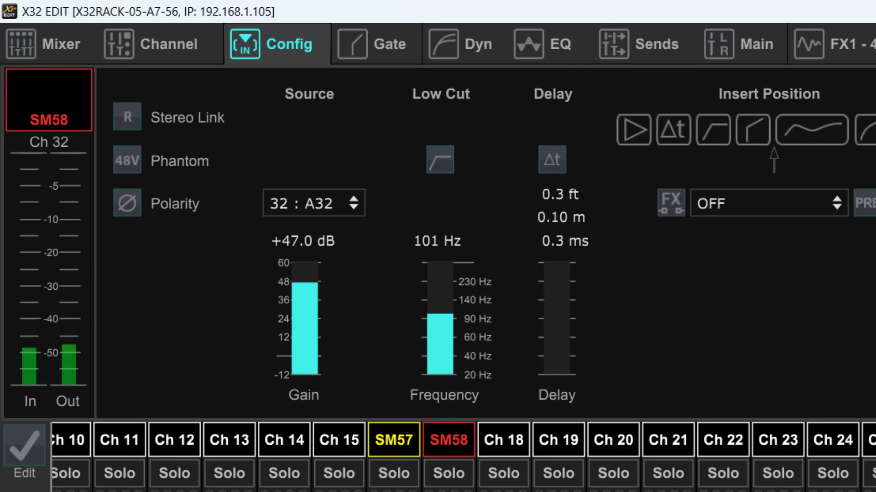
scroll(463, 456, "left", 9)
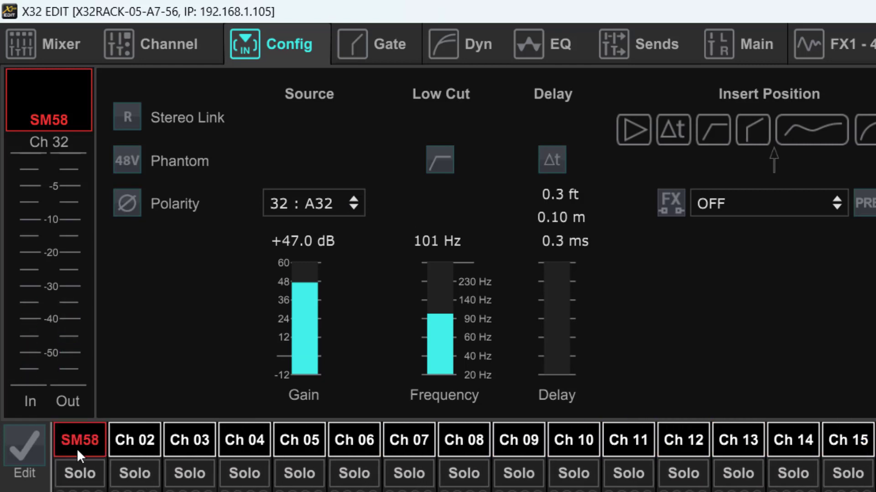
left_click(77, 448)
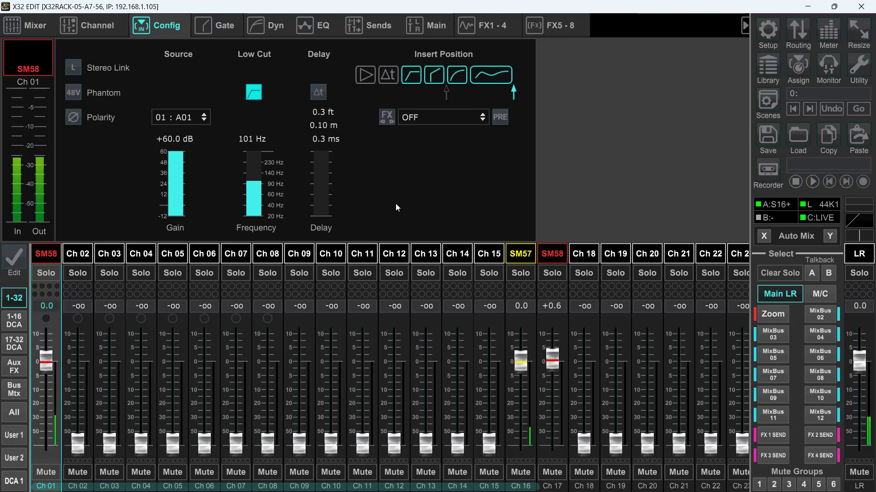
Step: Route channels 1-16 from AES50-A inputs 1-16, channels 17-24 from AES50-B inputs 1-8 and channels 25-32 from AES50-B inputs 9-16
left_click(797, 35)
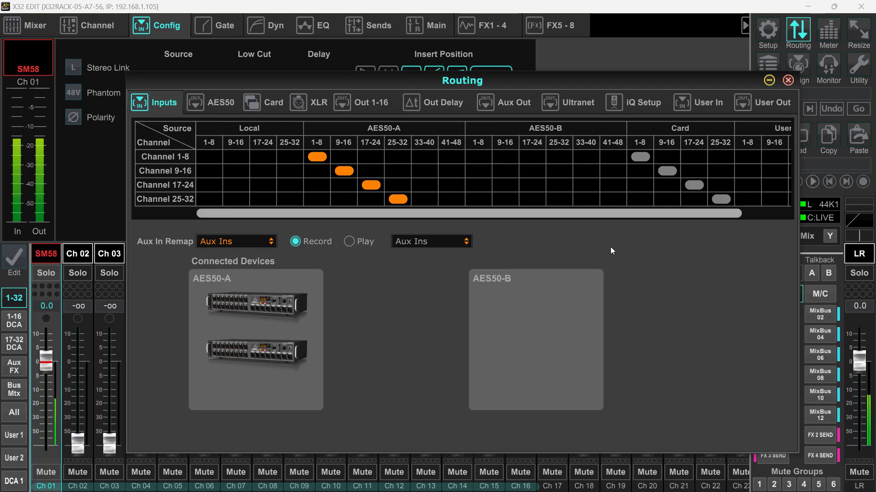
left_click(317, 159)
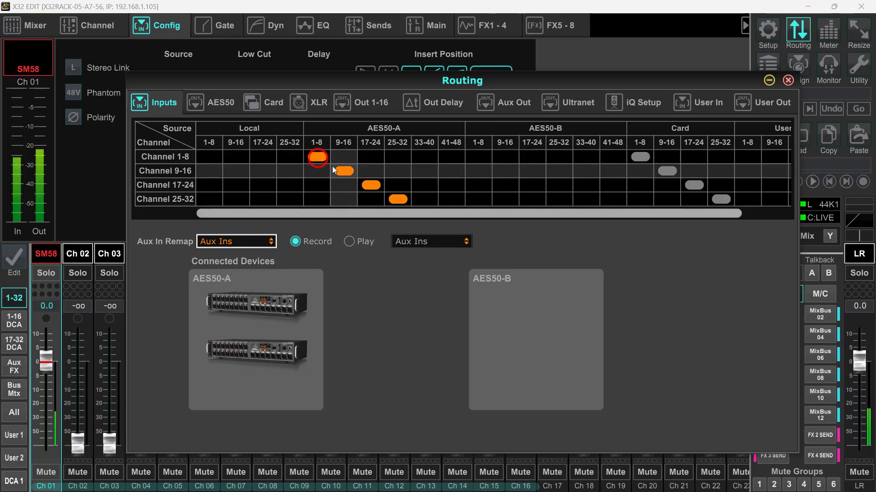
left_click(343, 172)
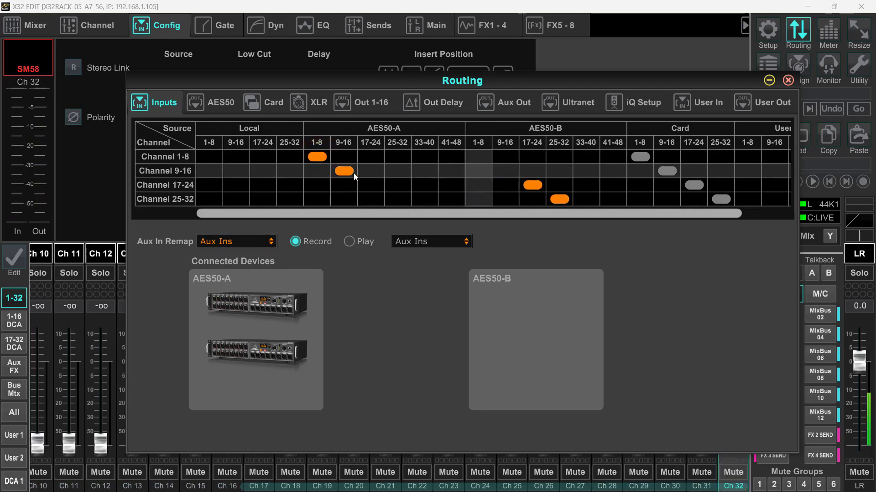
left_click(474, 183)
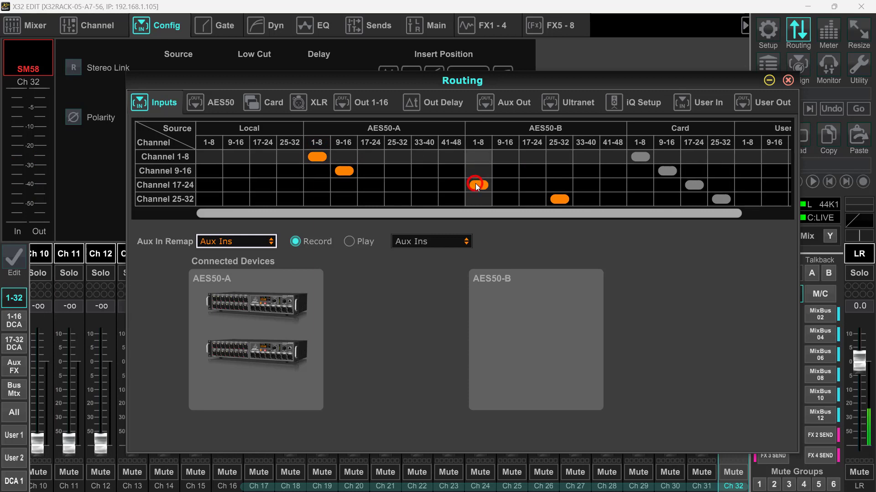
left_click(504, 198)
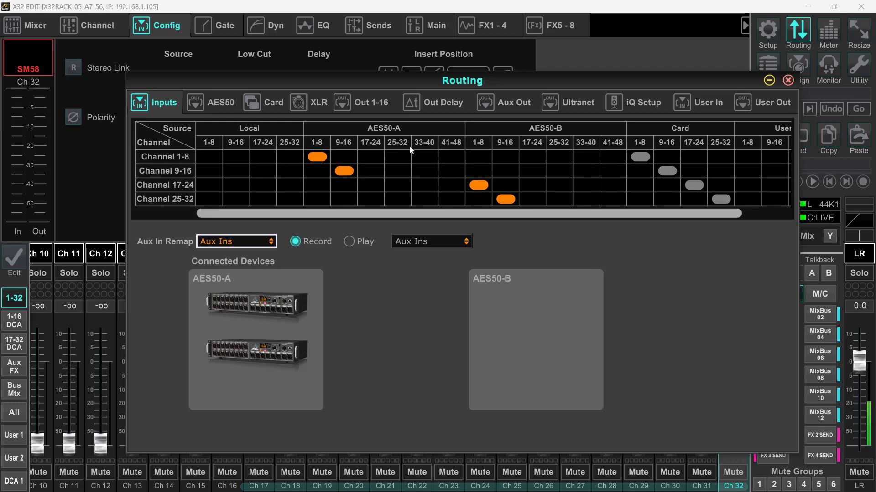
left_click(788, 81)
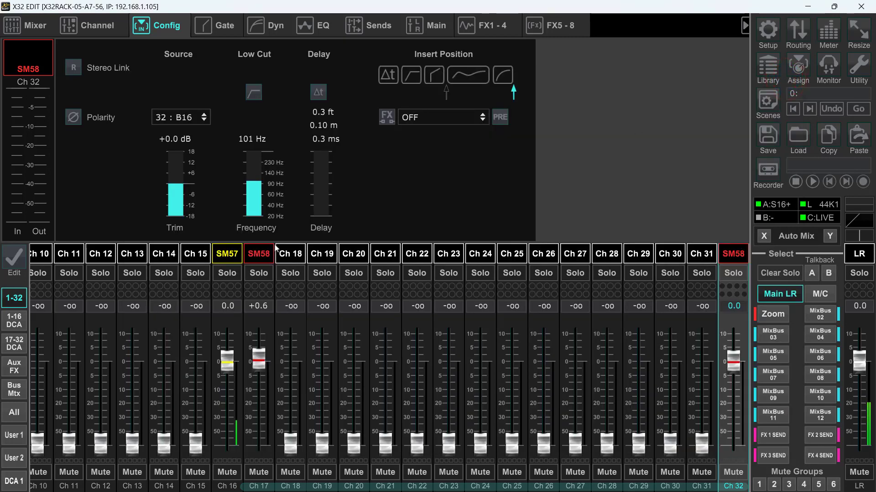
Step: Check the input sources of channels 16, 1, 32 and 17 one after another
left_click(231, 261)
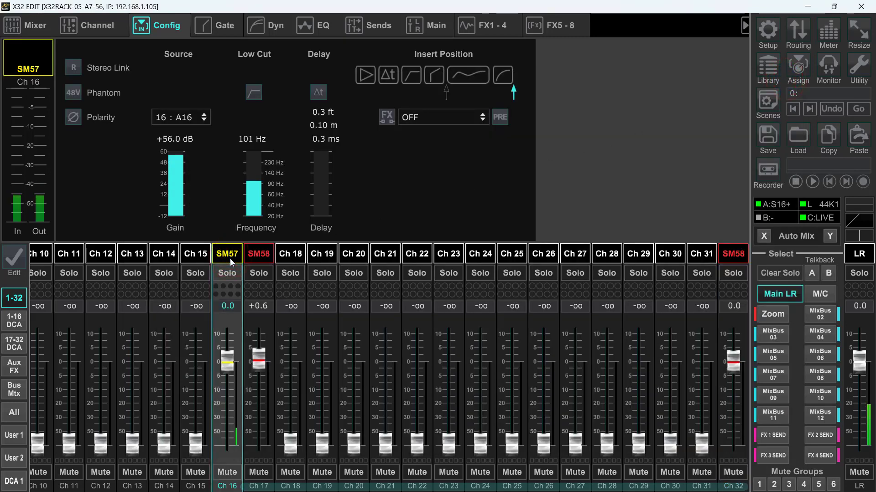
left_click_drag(347, 487, 80, 473)
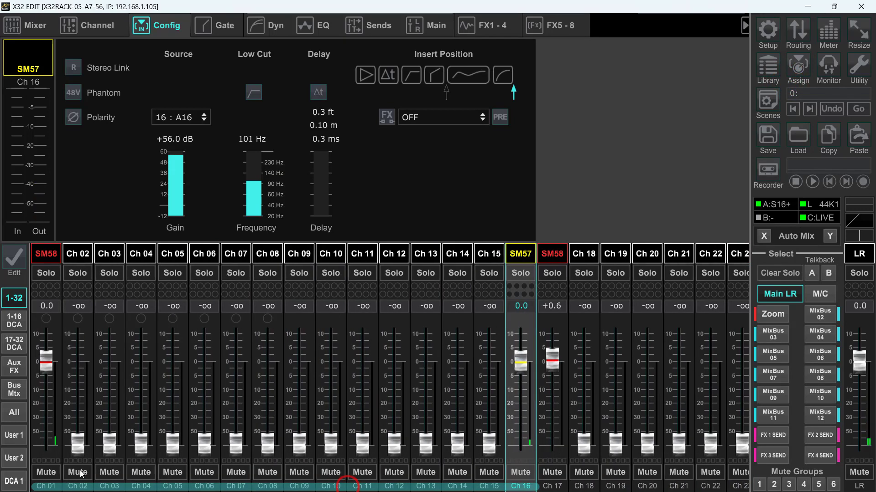
left_click(46, 261)
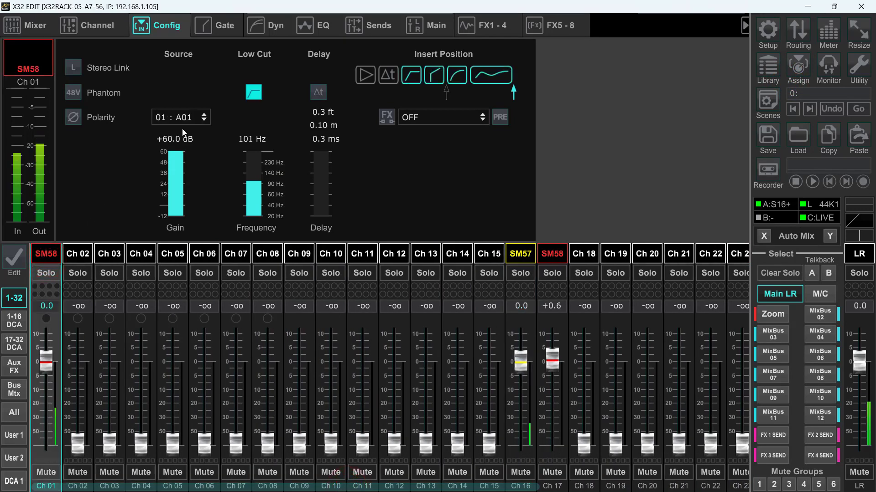
left_click_drag(412, 486, 702, 489)
left_click(731, 253)
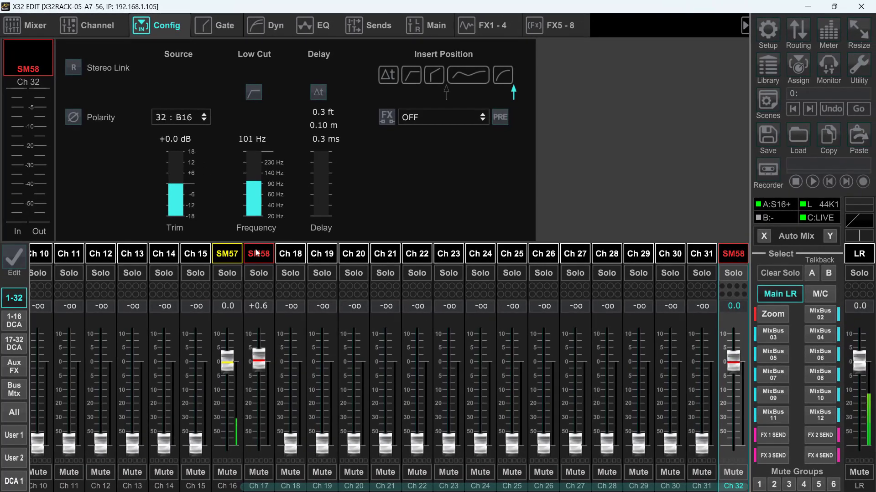
left_click(260, 256)
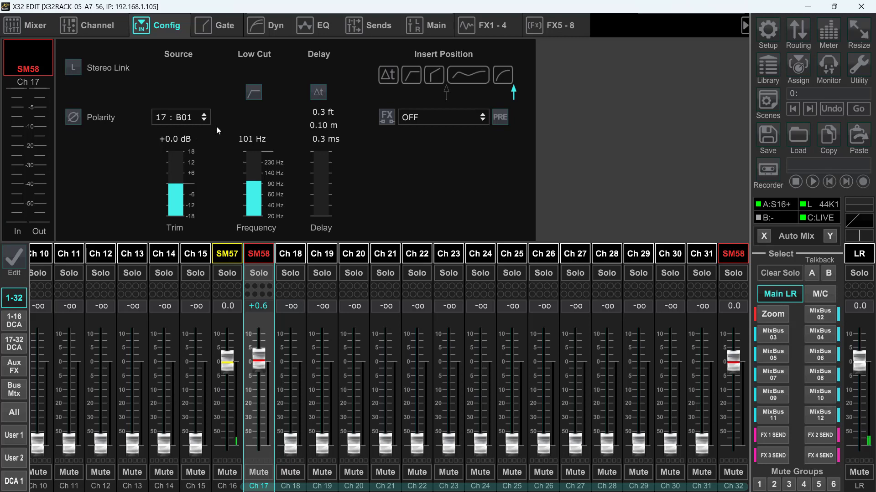
Step: Reopen the input routing and feed channels 17-24 from AES50-A inputs 17-24 and channels 25-32 from AES50-A inputs 25-32
left_click(797, 36)
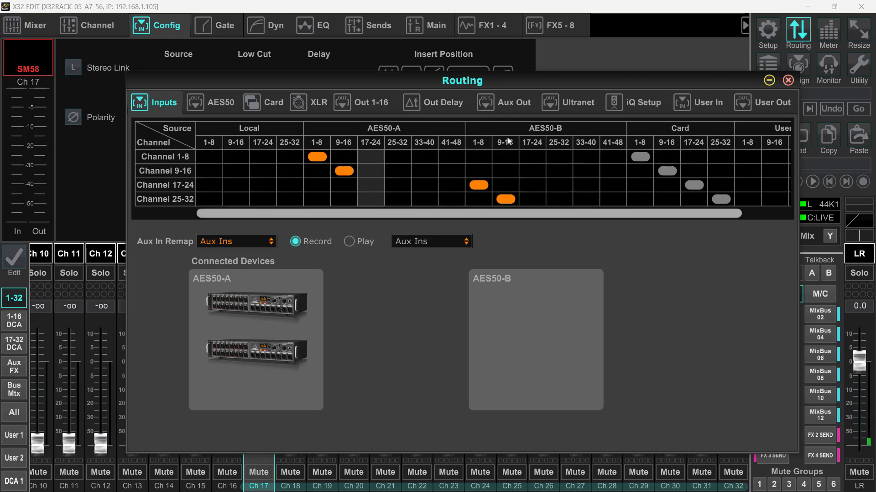
left_click(373, 186)
left_click(397, 200)
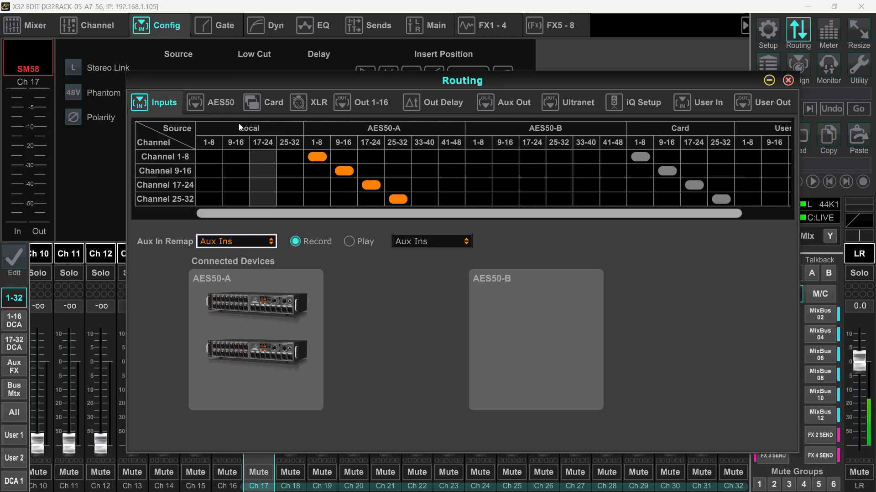
left_click(371, 133)
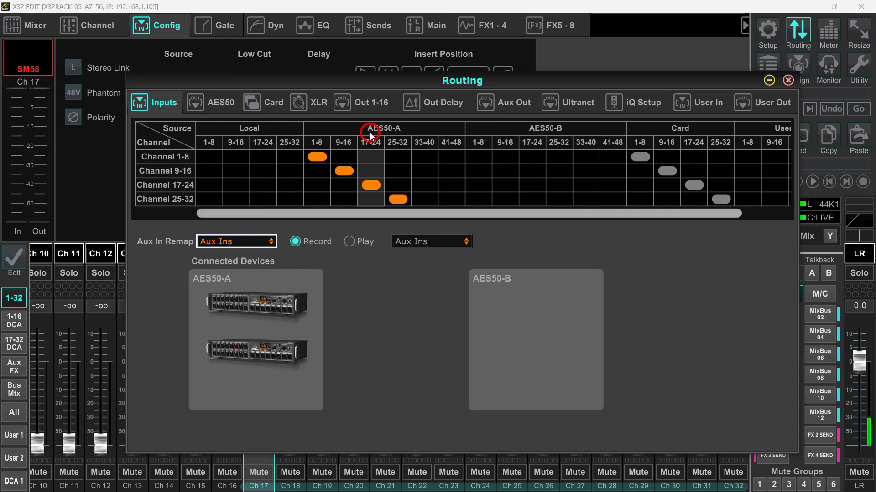